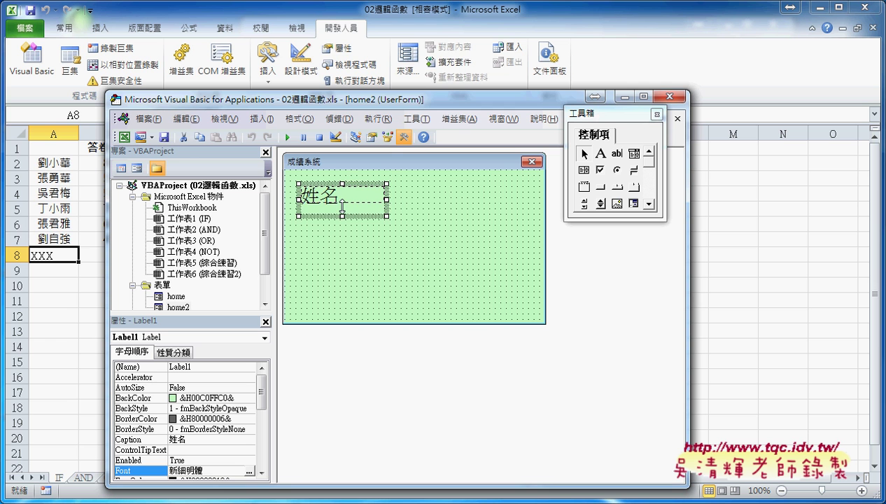
- Trim the 姓名 label's height slightly and set its ForeColor to red from the 調色盤 palette
{"action": "left_click_drag", "start_coordinate": [342, 207], "coordinate": [342, 209]}
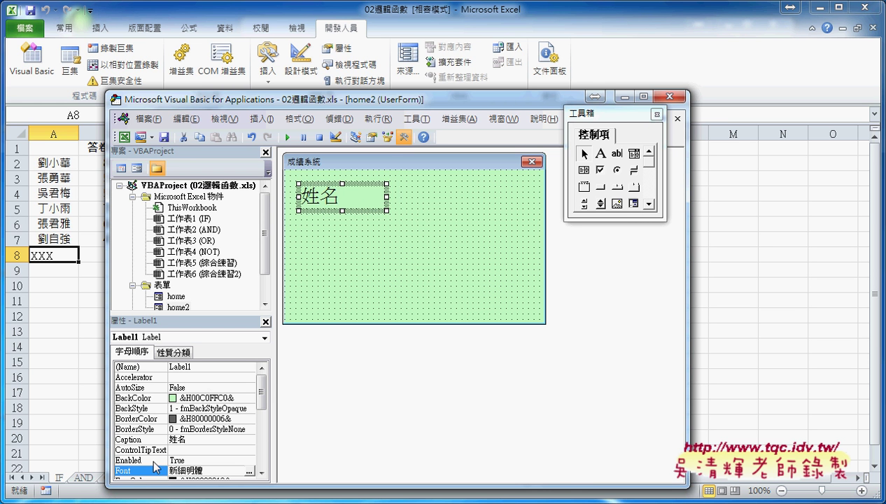
{"action": "left_click", "coordinate": [263, 473]}
{"action": "left_click", "coordinate": [262, 473]}
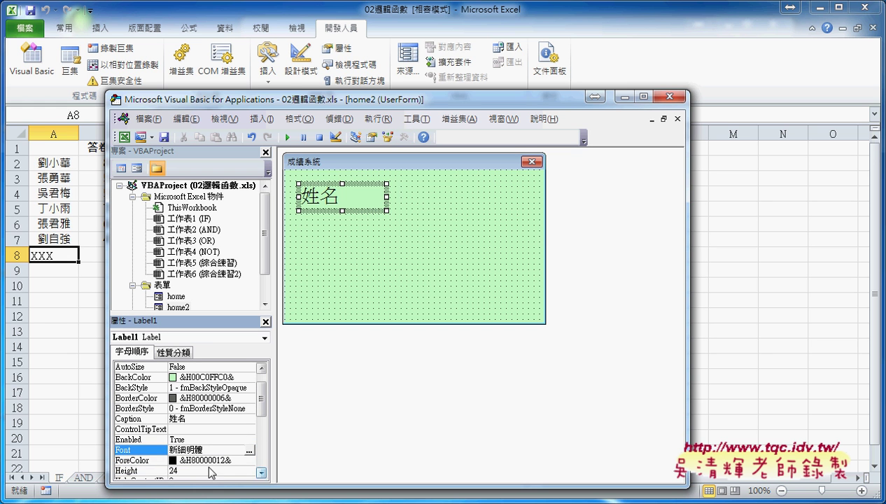
{"action": "left_click", "coordinate": [136, 460]}
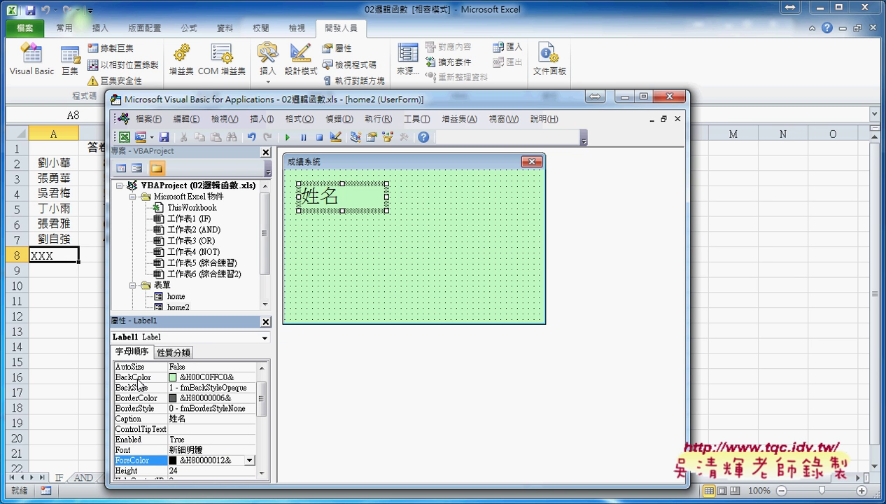
{"action": "left_click", "coordinate": [249, 459]}
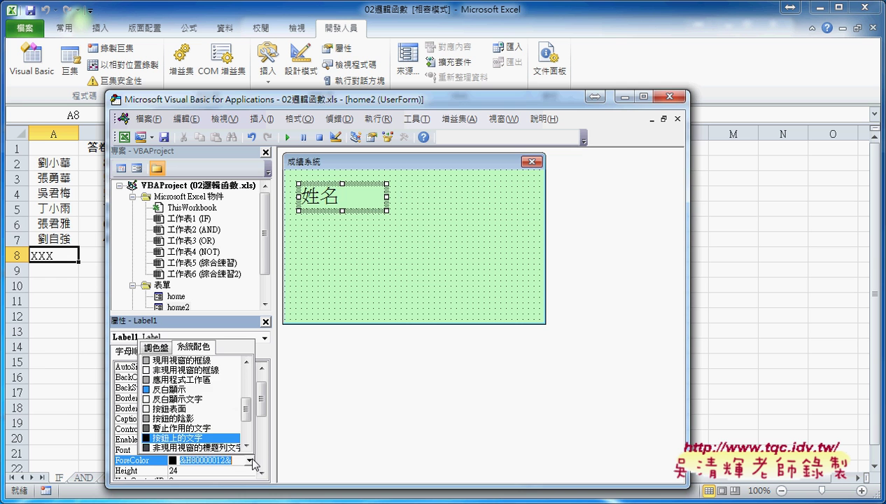
{"action": "left_click", "coordinate": [157, 347]}
{"action": "left_click", "coordinate": [161, 386]}
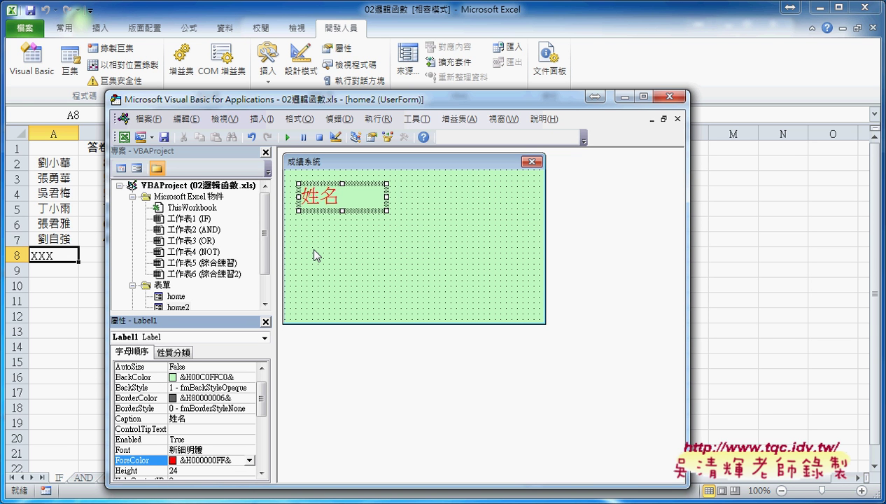
{"action": "left_click", "coordinate": [361, 258]}
- Ctrl-drag the red 姓名 label downward to stack copies beneath the original
{"action": "left_click", "coordinate": [336, 198]}
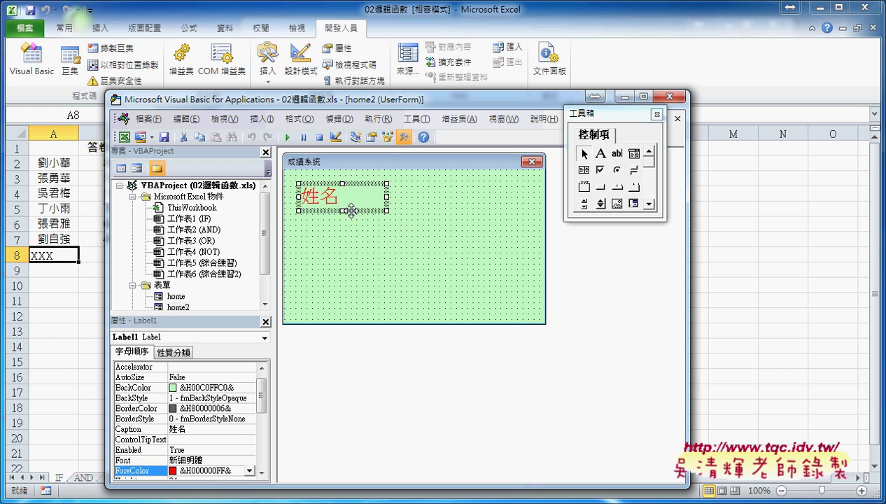
{"action": "left_click_drag", "start_coordinate": [350, 211], "coordinate": [346, 298], "text": "ctrl"}
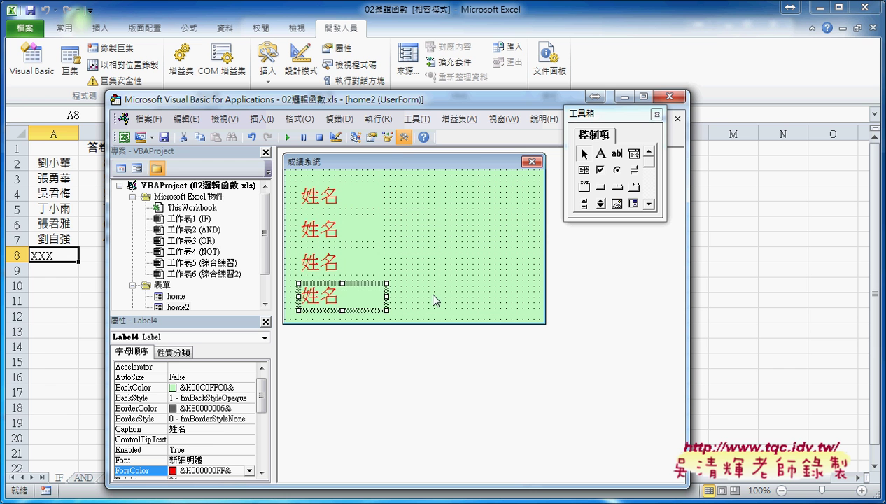
{"action": "left_click", "coordinate": [326, 231]}
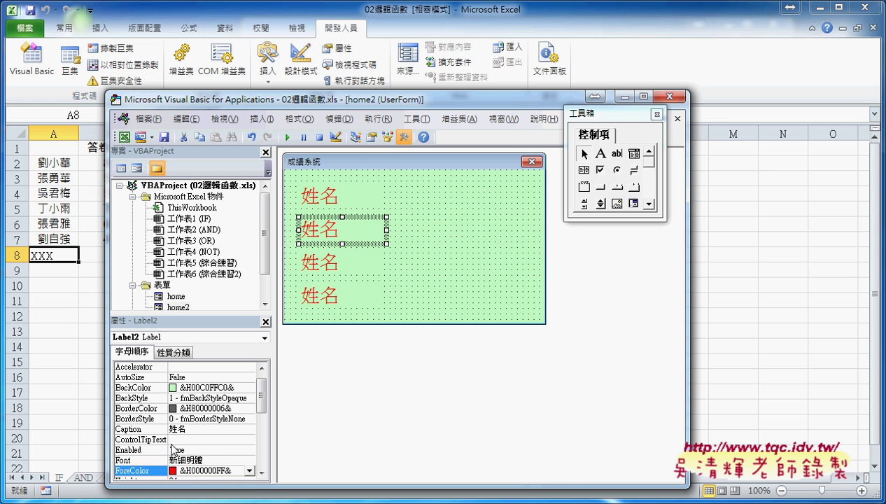
- Highlight the 答卷考核 header text in Excel's B1, then return to the VBA form designer
{"action": "left_click", "coordinate": [91, 150]}
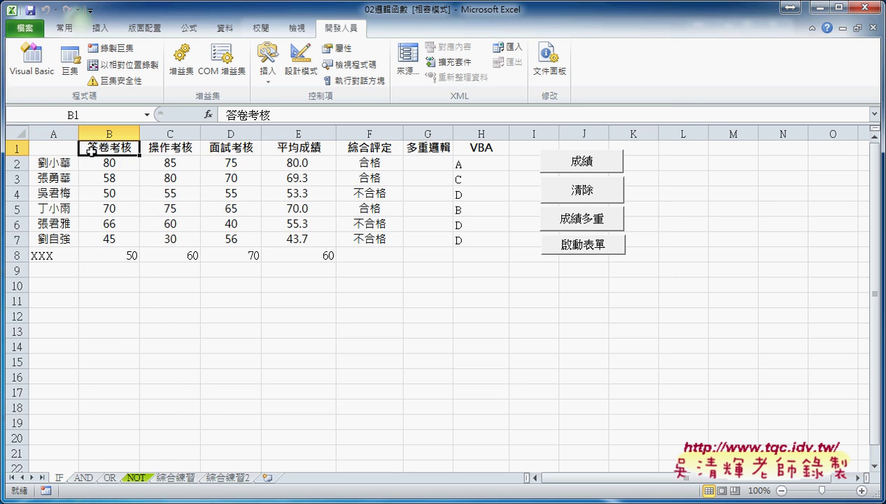
{"action": "left_click_drag", "start_coordinate": [281, 114], "coordinate": [224, 114]}
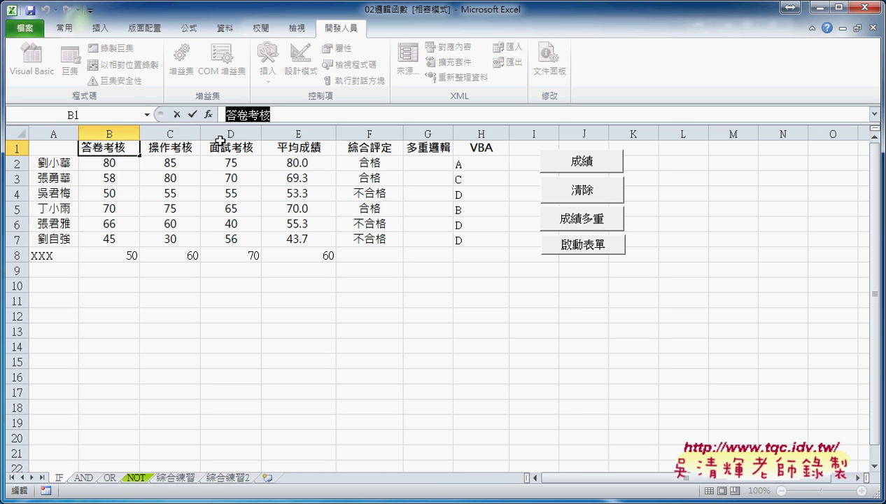
{"action": "mouse_move", "coordinate": [319, 462]}
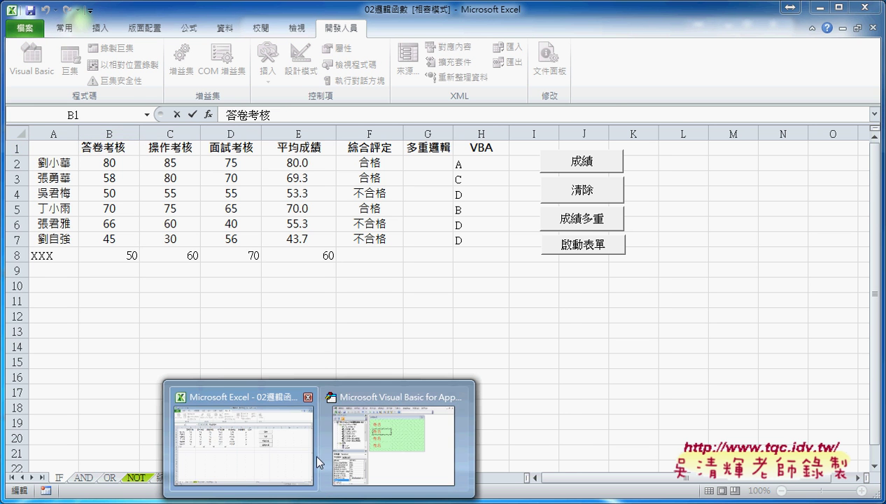
{"action": "left_click", "coordinate": [392, 441]}
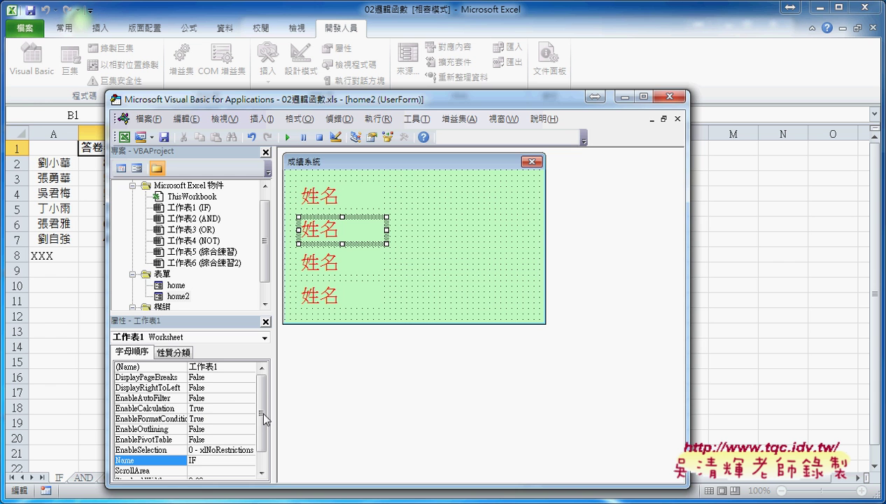
{"action": "left_click", "coordinate": [99, 214]}
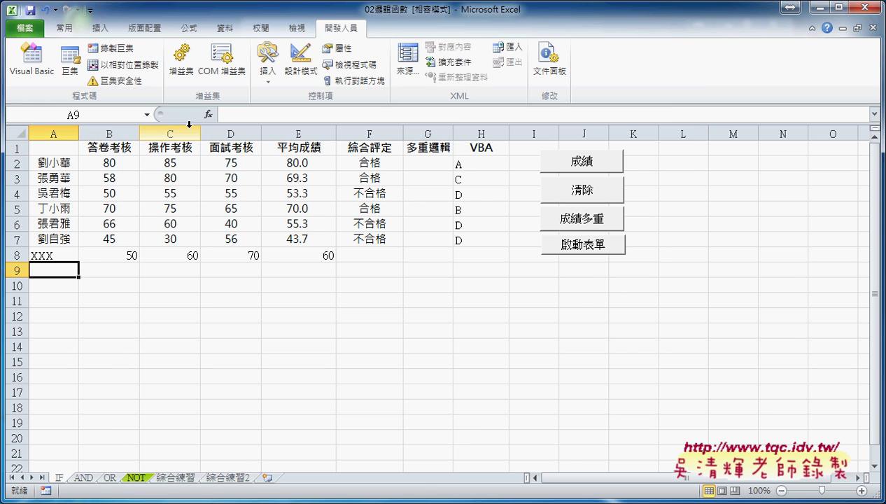
{"action": "mouse_move", "coordinate": [319, 499]}
{"action": "left_click", "coordinate": [392, 420]}
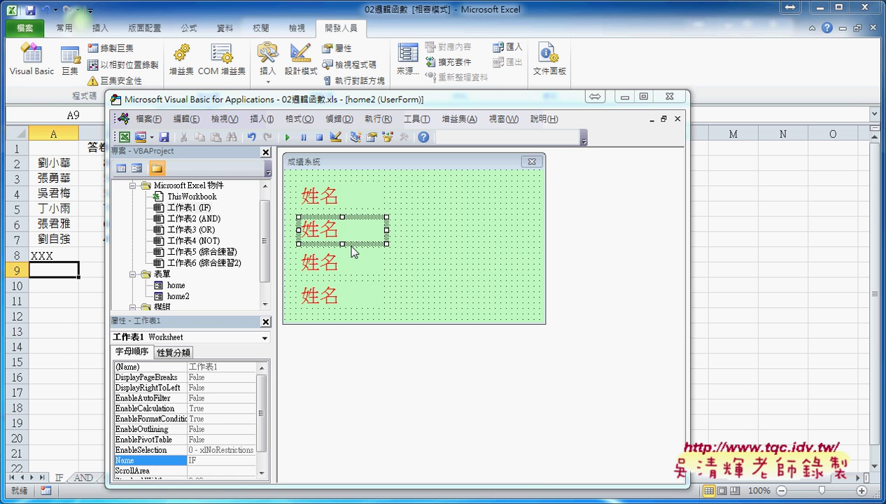
- Change Label2's Caption from 姓名 to 答卷考核
{"action": "left_click", "coordinate": [260, 384]}
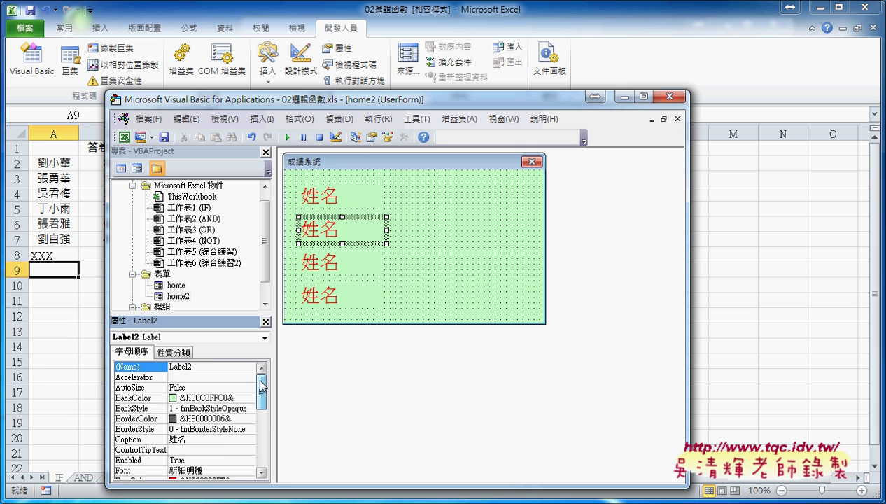
{"action": "left_click", "coordinate": [175, 440]}
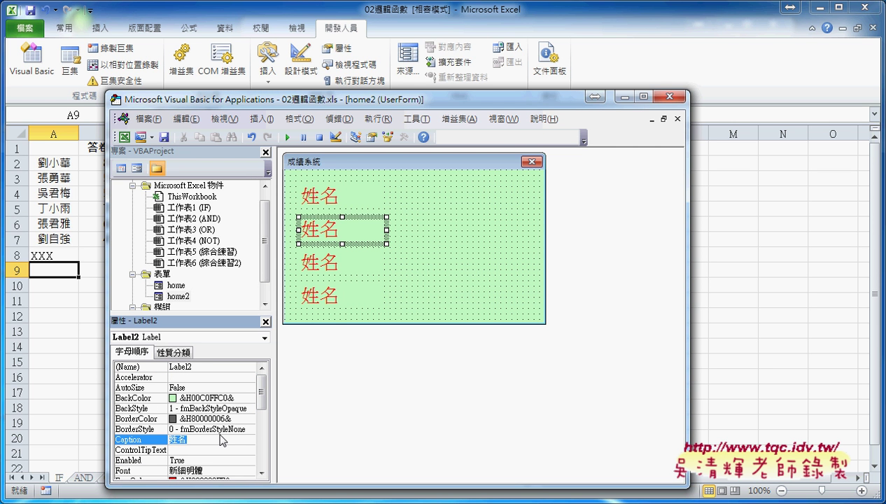
{"action": "type", "text": "答卷考核"}
{"action": "key", "text": "Return"}
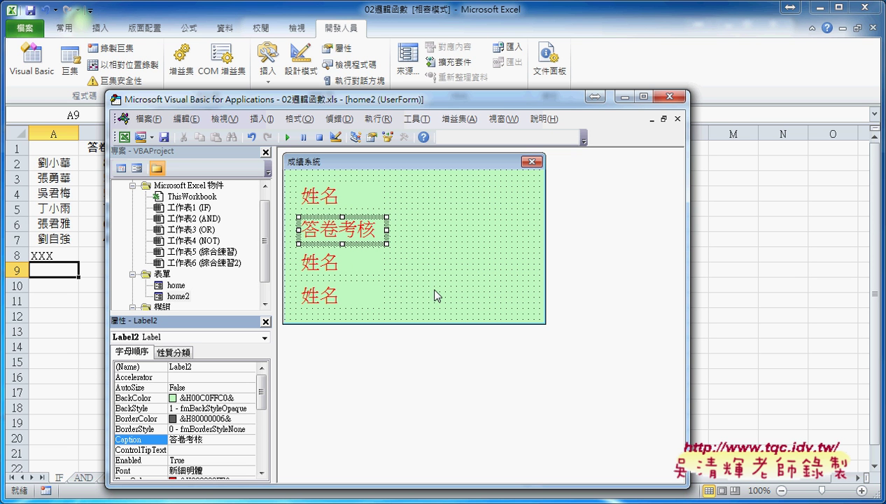
- Nudge the 答卷考核 and bottom 姓名 labels right, then rubber-band select all four labels
{"action": "left_click", "coordinate": [401, 260]}
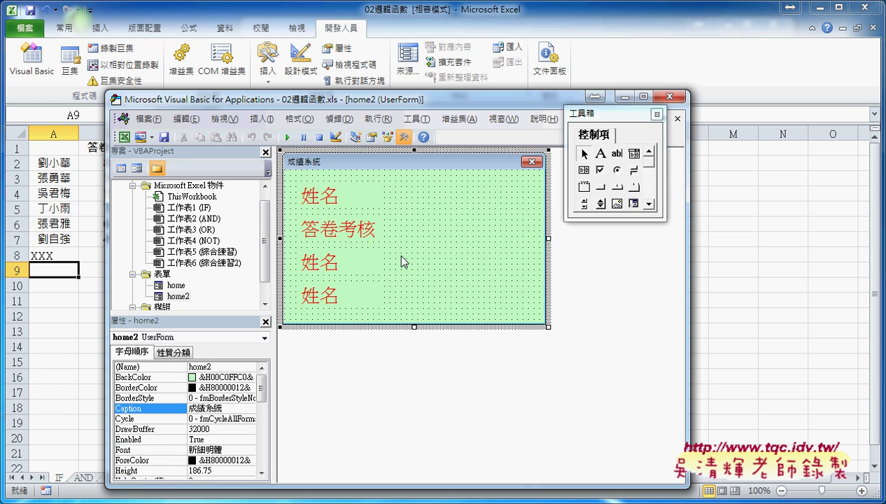
{"action": "left_click_drag", "start_coordinate": [355, 236], "coordinate": [372, 242]}
{"action": "left_click", "coordinate": [346, 265]}
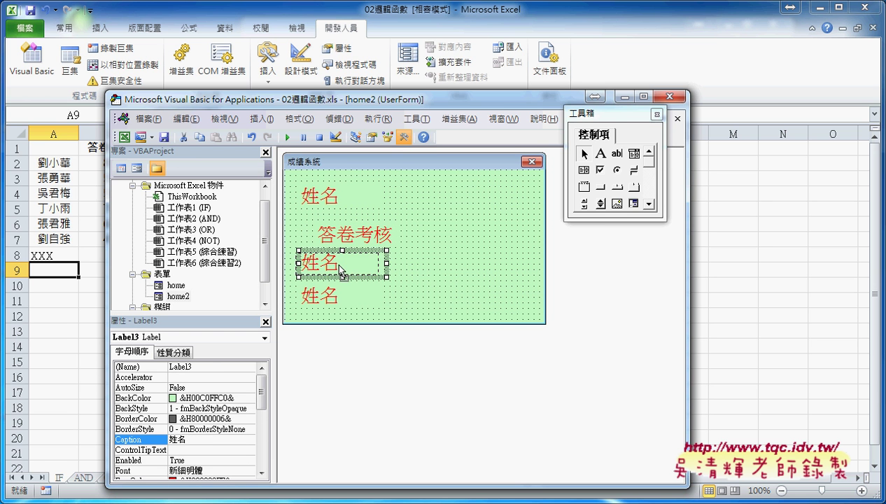
{"action": "left_click_drag", "start_coordinate": [352, 299], "coordinate": [363, 304]}
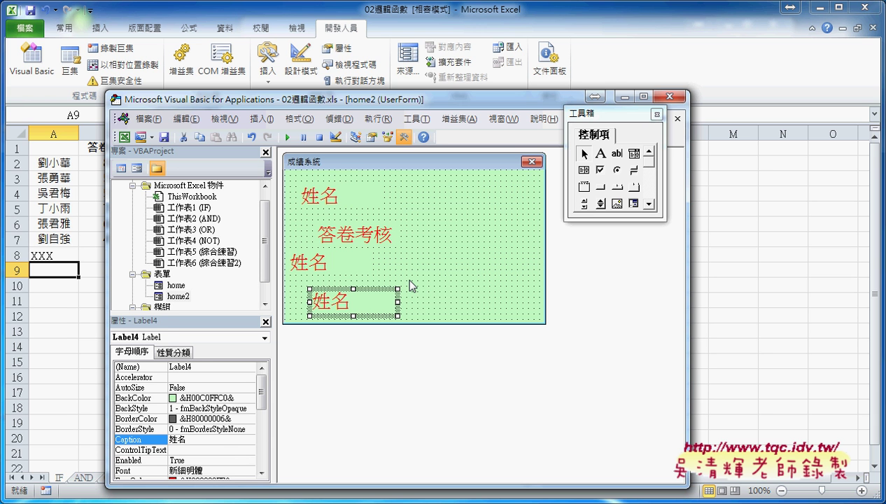
{"action": "left_click_drag", "start_coordinate": [288, 173], "coordinate": [318, 348]}
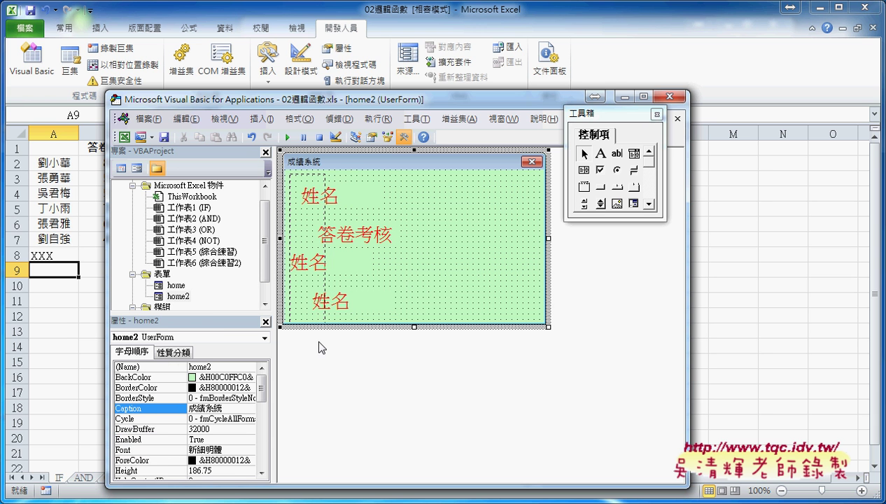
{"action": "left_click_drag", "start_coordinate": [422, 346], "coordinate": [420, 346]}
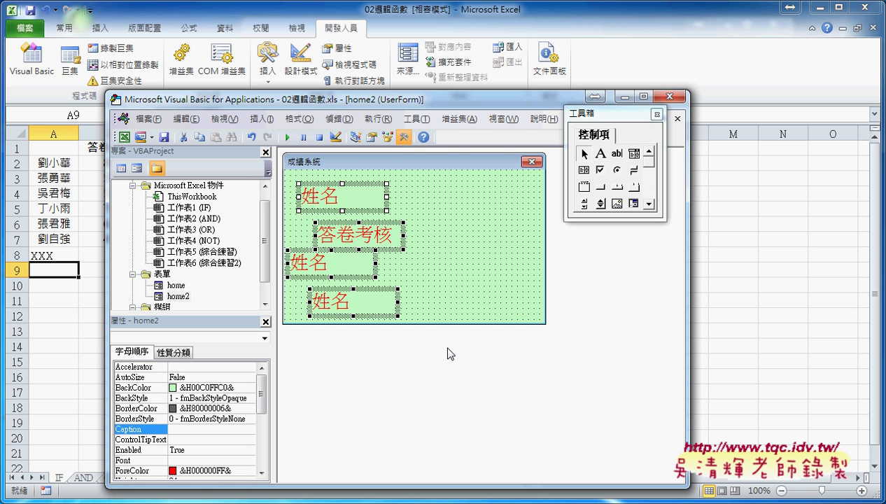
- Align the four selected labels on their left edges with 格式 > 對齊 > 主控項左緣
{"action": "left_click", "coordinate": [298, 119]}
{"action": "mouse_move", "coordinate": [301, 140]}
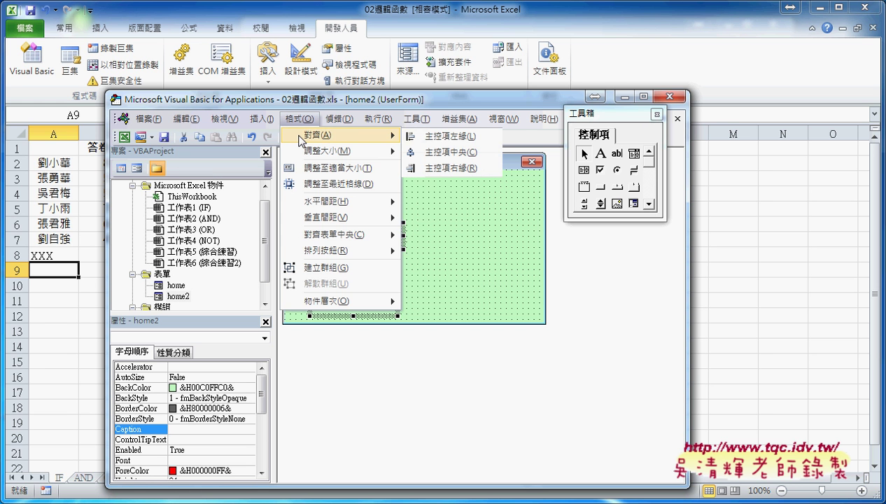
{"action": "left_click", "coordinate": [317, 101]}
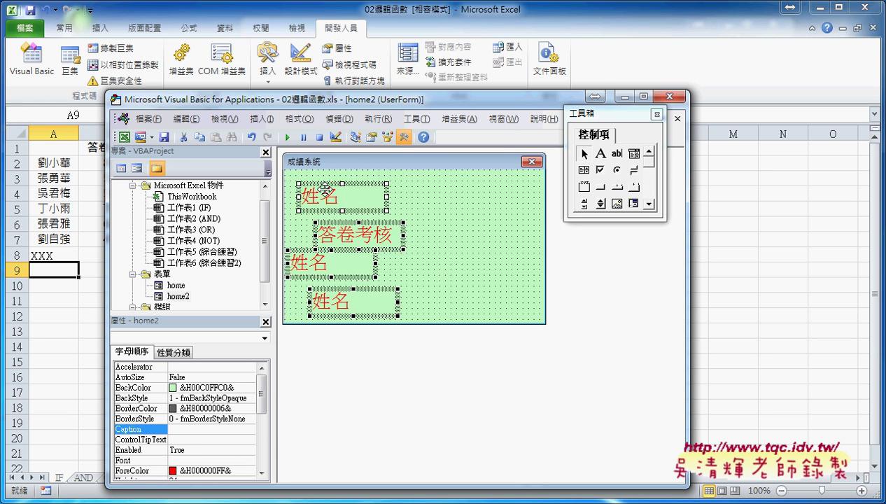
{"action": "left_click", "coordinate": [298, 119]}
{"action": "mouse_move", "coordinate": [312, 135]}
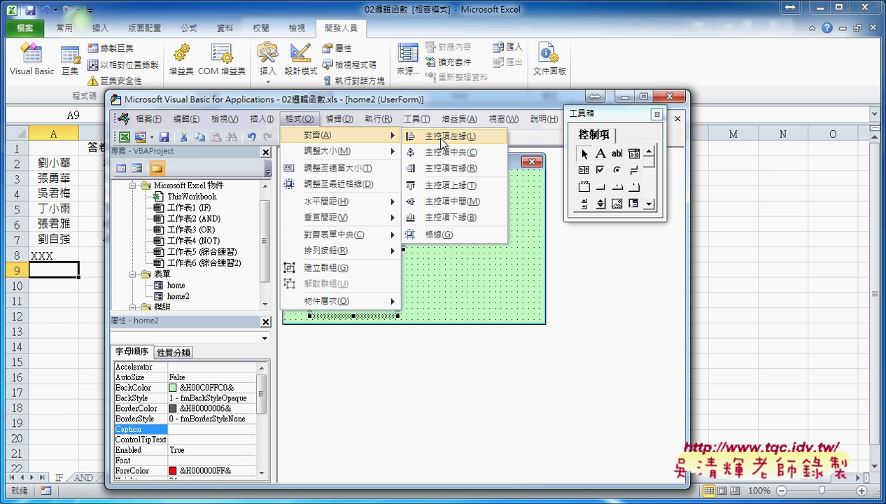
{"action": "left_click", "coordinate": [443, 137]}
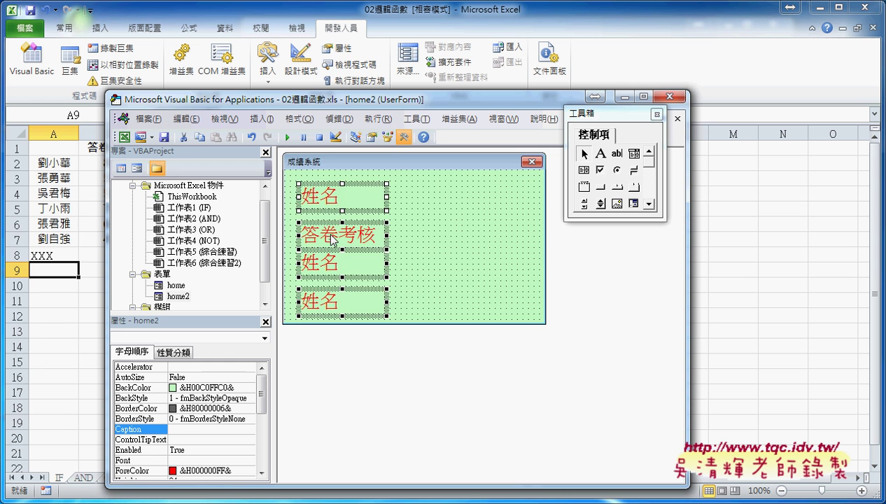
- Make the vertical spacing between the four labels equal with 格式 > 垂直間距 > 相等
{"action": "left_click", "coordinate": [301, 120]}
{"action": "mouse_move", "coordinate": [379, 220]}
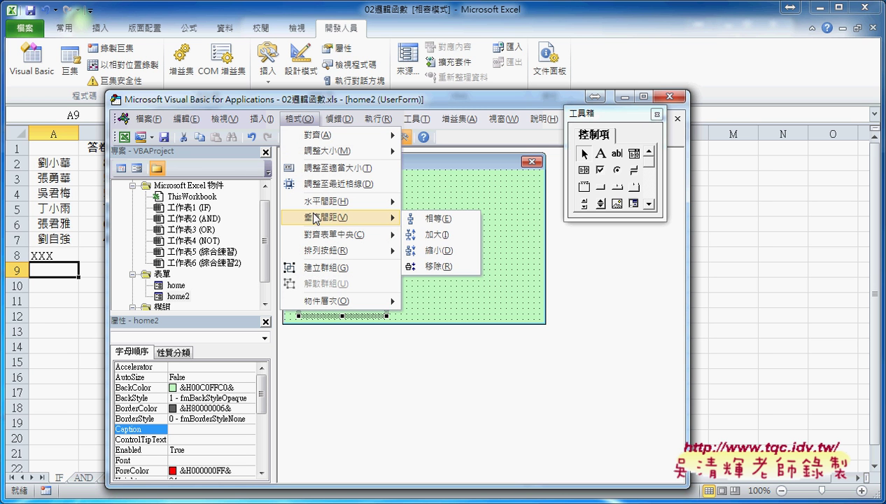
{"action": "left_click", "coordinate": [438, 220]}
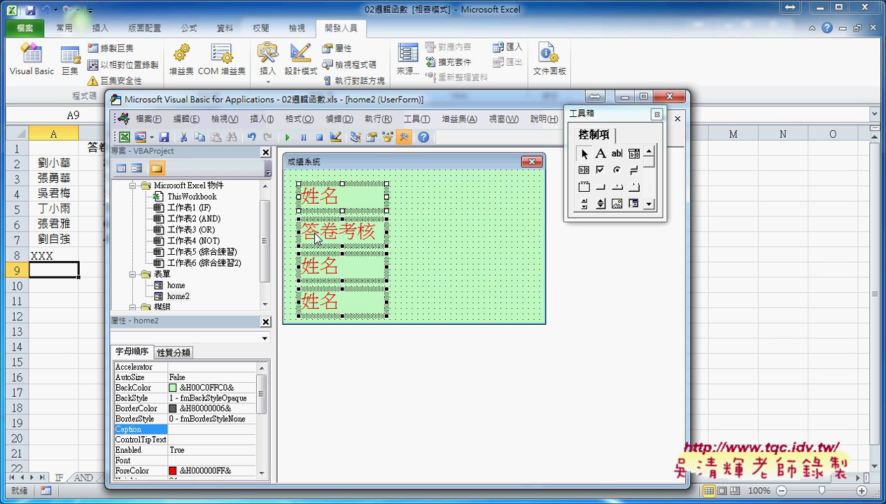
- Draw a text box beside the 姓名 label and copy it down beside the other labels
{"action": "left_click", "coordinate": [624, 160]}
{"action": "mouse_move", "coordinate": [396, 181]}
{"action": "left_mouse_down"}
{"action": "mouse_move", "coordinate": [401, 207]}
{"action": "mouse_move", "coordinate": [486, 210]}
{"action": "left_mouse_up"}
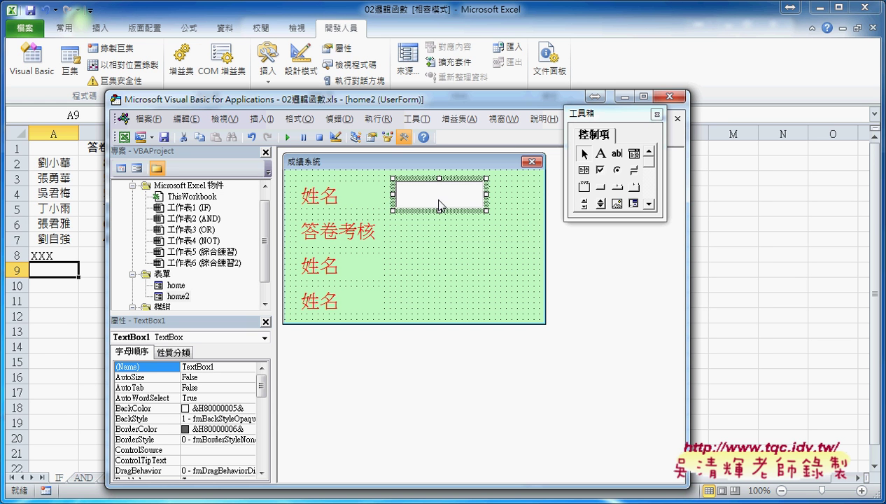
{"action": "left_click_drag", "start_coordinate": [439, 205], "coordinate": [445, 302]}
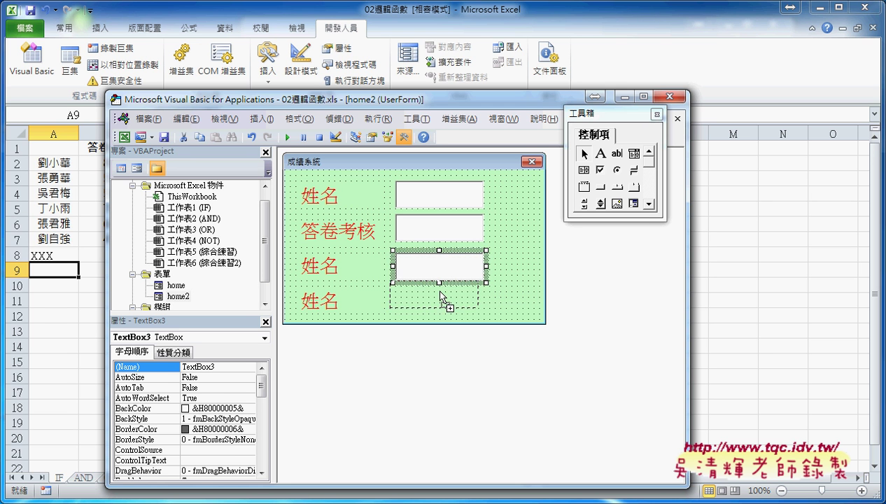
{"action": "left_click", "coordinate": [509, 277]}
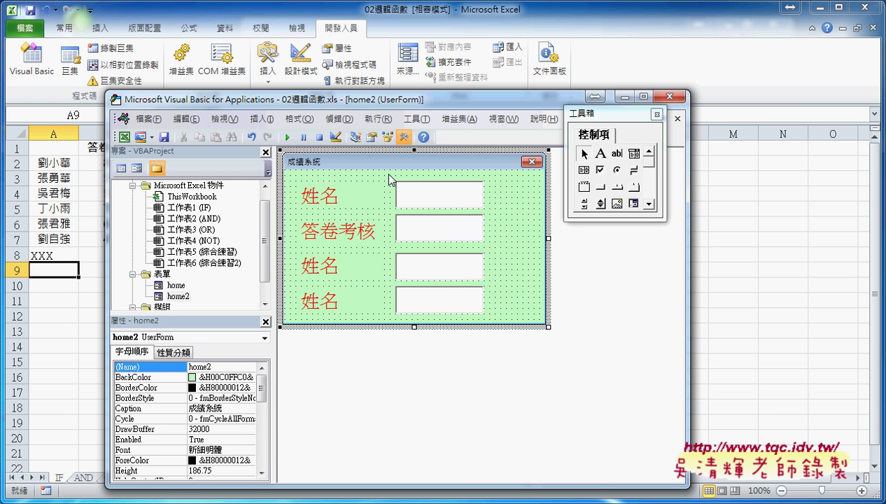
- Rubber-band select the four text boxes and apply 格式 > 垂直間距 > 相等
{"action": "left_click_drag", "start_coordinate": [392, 178], "coordinate": [492, 328]}
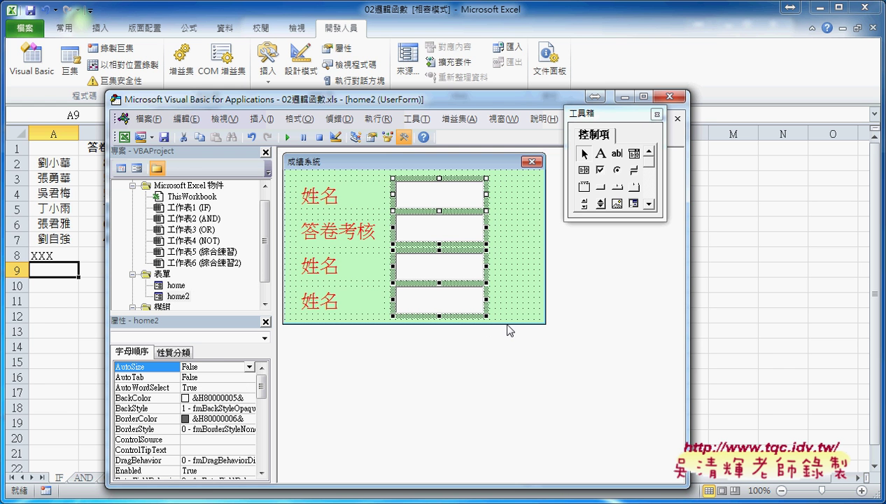
{"action": "left_click", "coordinate": [298, 119]}
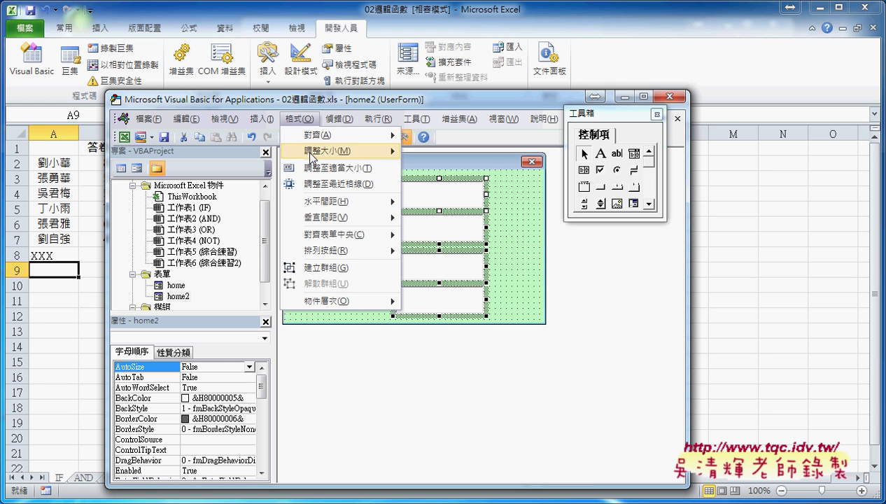
{"action": "mouse_move", "coordinate": [324, 215]}
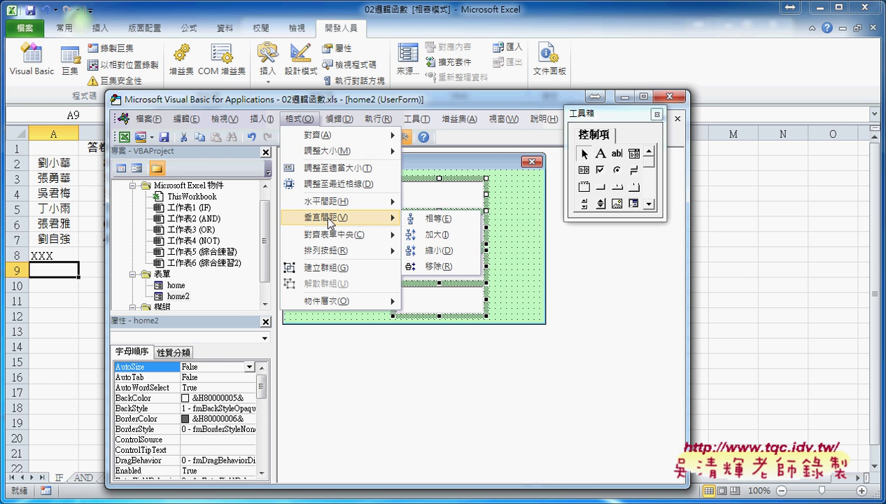
{"action": "left_click", "coordinate": [439, 219]}
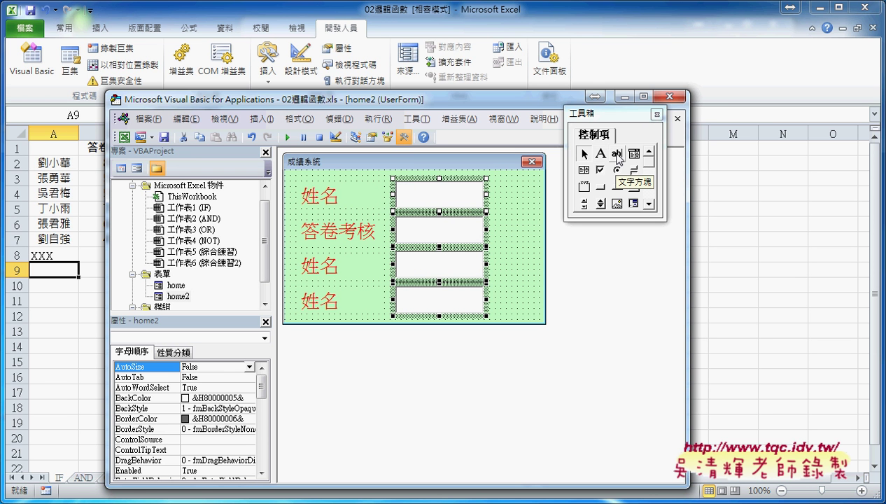
- Widen the form and draw a command button right of the first text box
{"action": "left_click", "coordinate": [526, 249]}
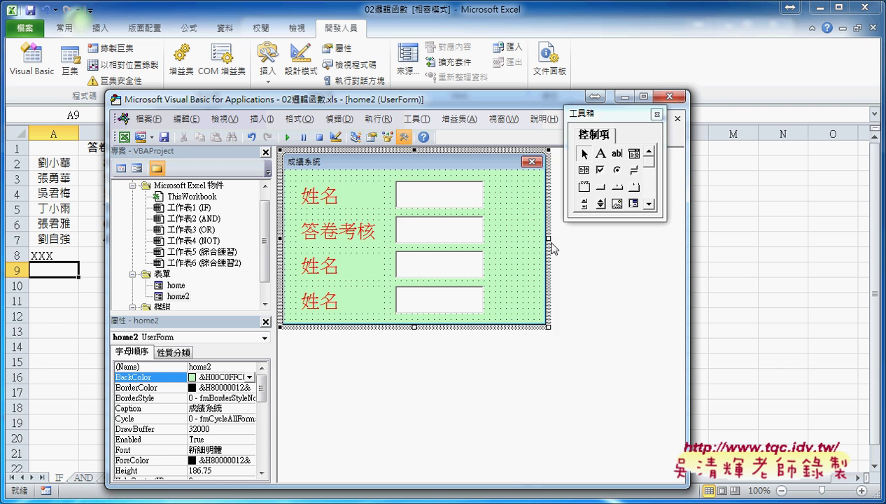
{"action": "left_click_drag", "start_coordinate": [545, 238], "coordinate": [570, 237]}
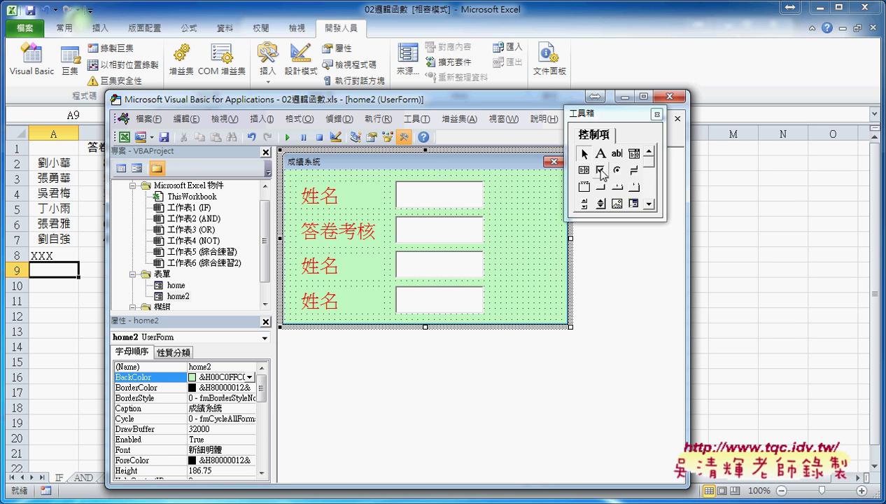
{"action": "left_click", "coordinate": [602, 189]}
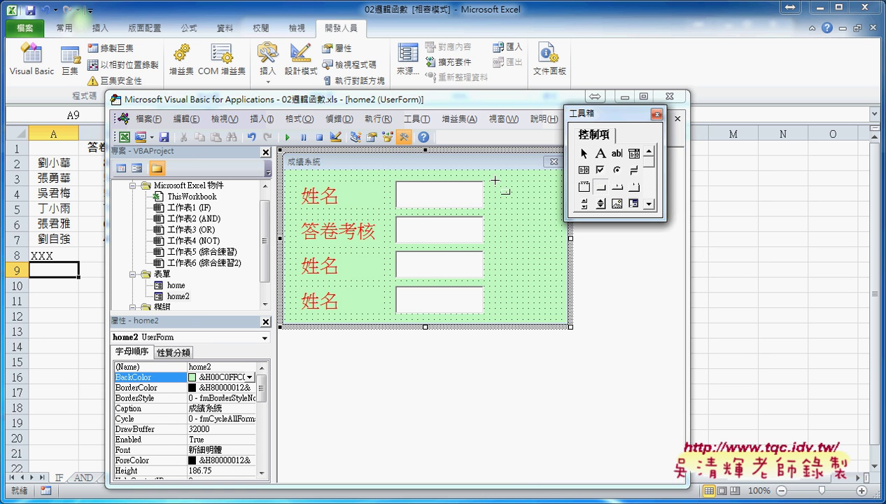
{"action": "left_click_drag", "start_coordinate": [495, 182], "coordinate": [558, 216]}
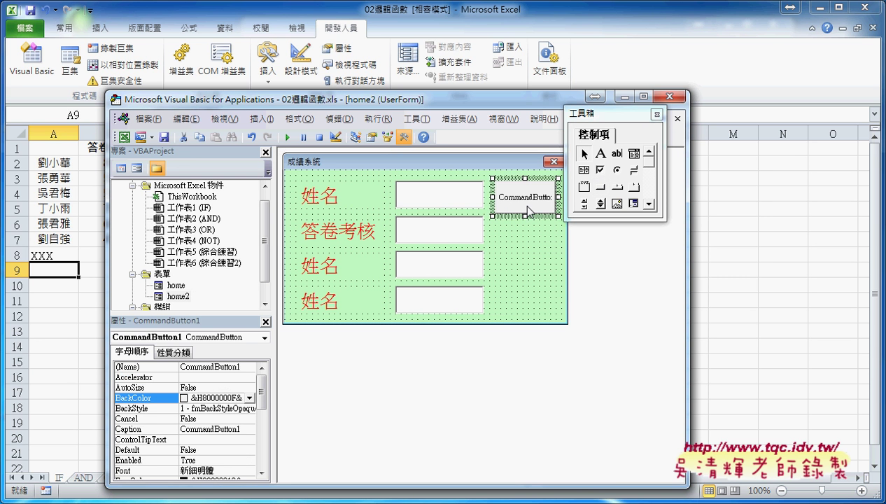
- Set the command button's Caption to 新增
{"action": "left_click", "coordinate": [140, 430]}
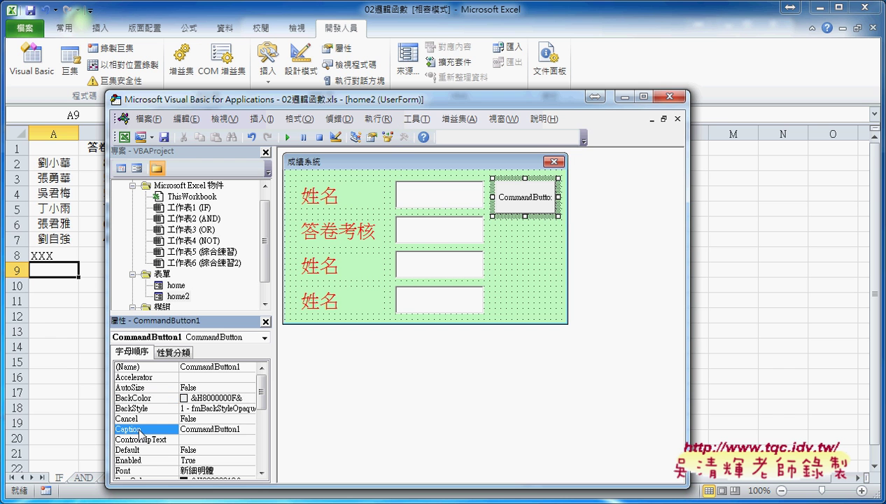
{"action": "double_click", "coordinate": [208, 427]}
{"action": "type", "text": "新"}
{"action": "type", "text": "增"}
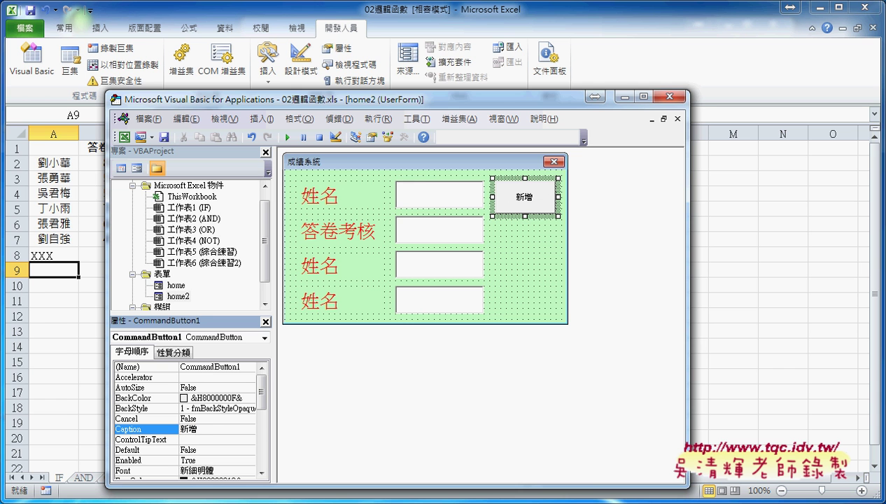
{"action": "left_click", "coordinate": [247, 469]}
- Set the 新增 button's font size to 20
{"action": "left_click", "coordinate": [249, 471]}
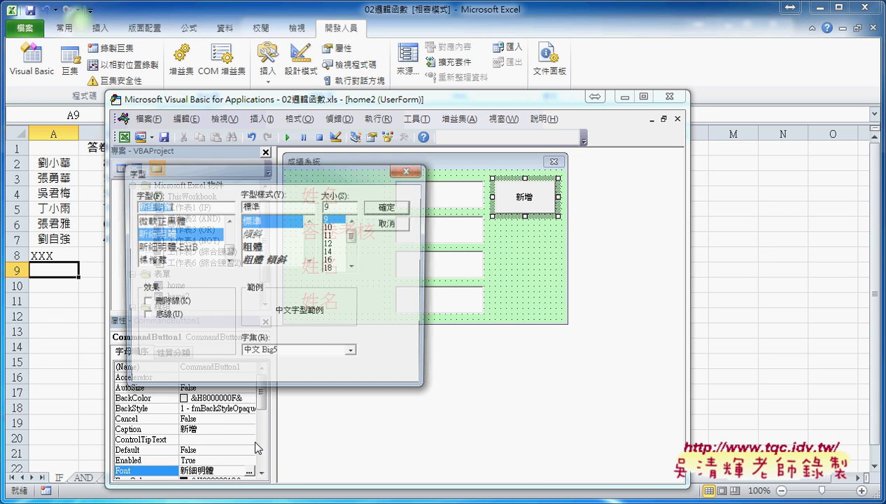
{"action": "left_click", "coordinate": [353, 267]}
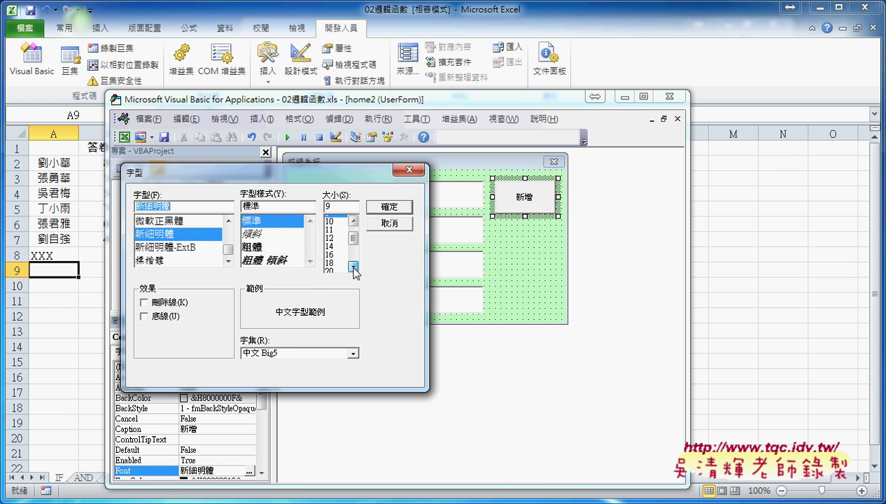
{"action": "left_click", "coordinate": [336, 268]}
{"action": "left_click", "coordinate": [387, 210]}
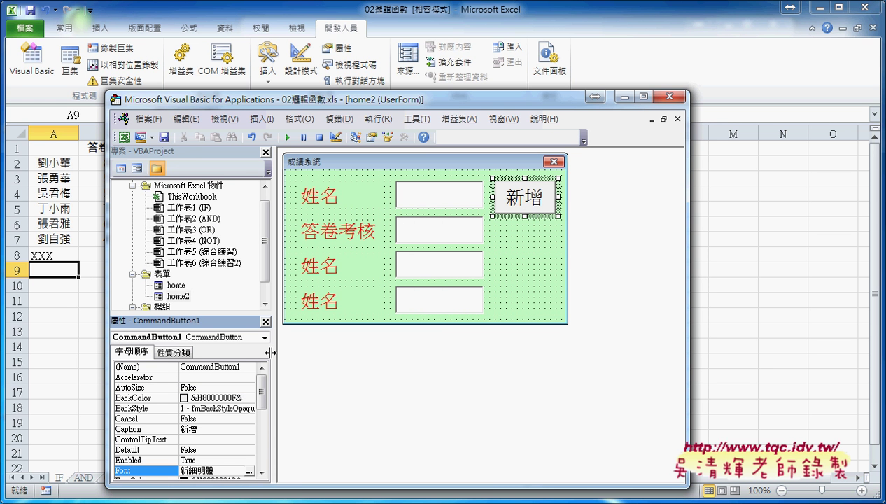
- Give the 新增 button a light green BackColor from the 調色盤 palette
{"action": "left_click", "coordinate": [140, 398]}
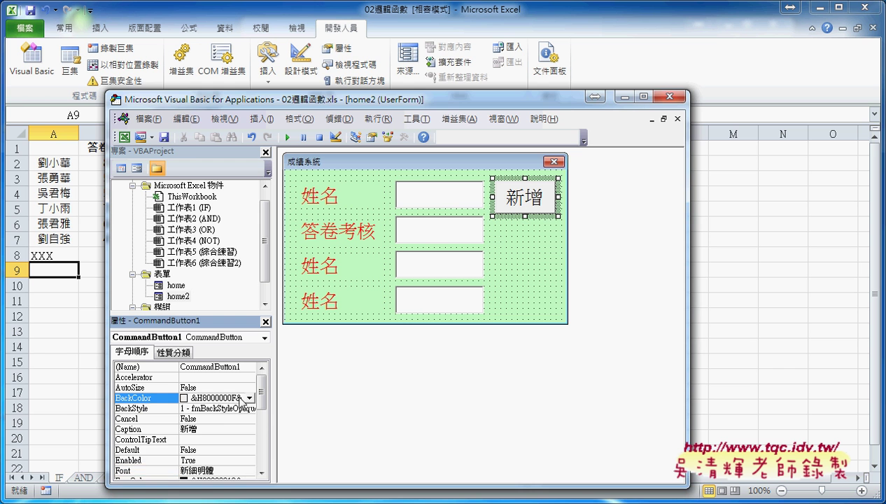
{"action": "left_click", "coordinate": [250, 397]}
{"action": "left_click", "coordinate": [157, 414]}
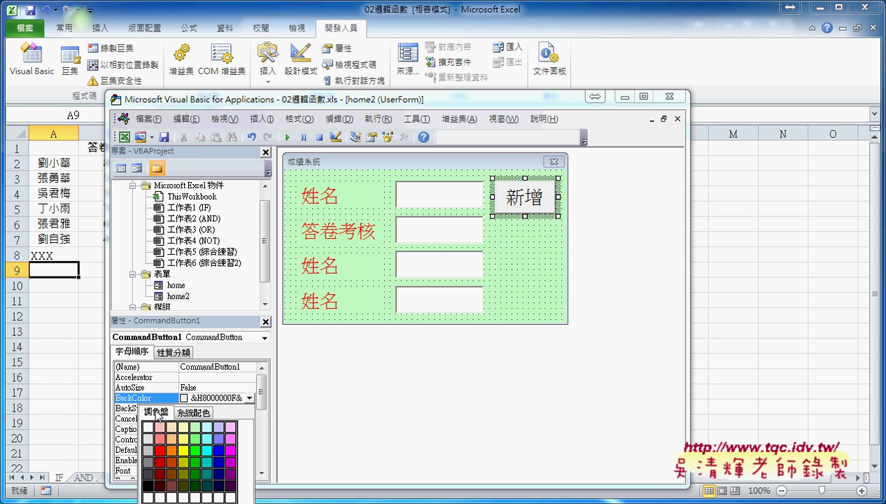
{"action": "left_click", "coordinate": [196, 439]}
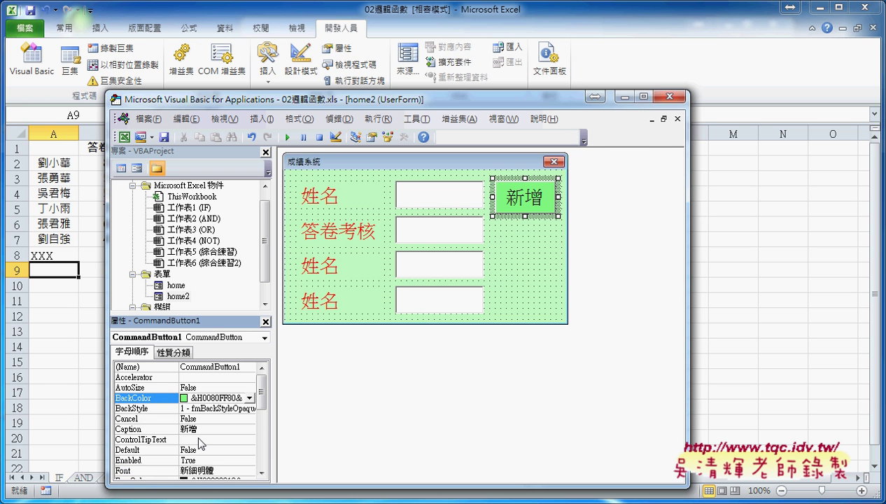
{"action": "left_click", "coordinate": [602, 324]}
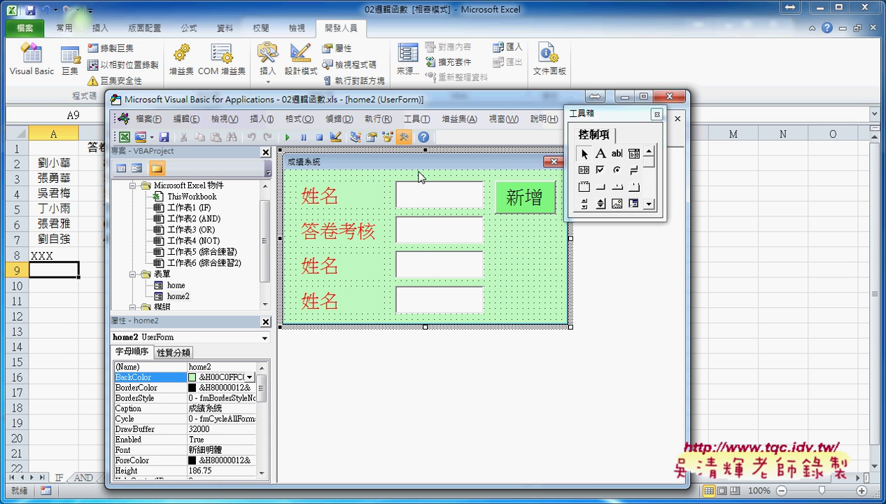
{"action": "left_click", "coordinate": [290, 138]}
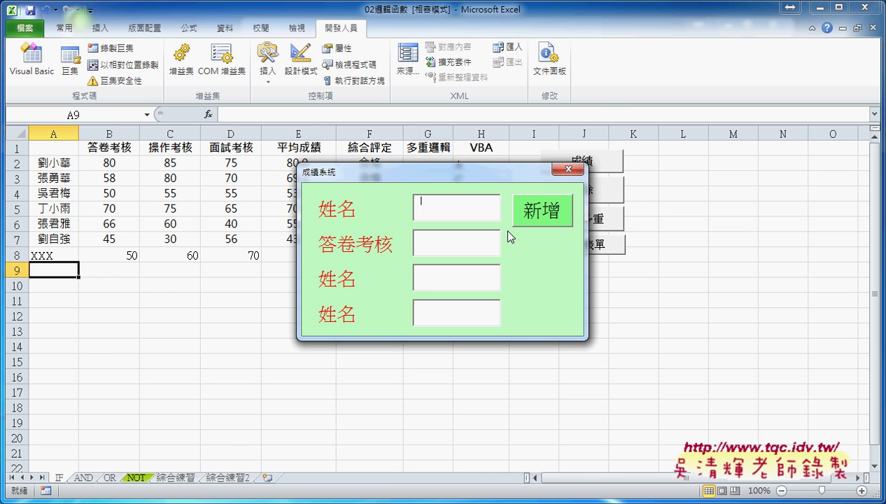
{"action": "left_click", "coordinate": [568, 170]}
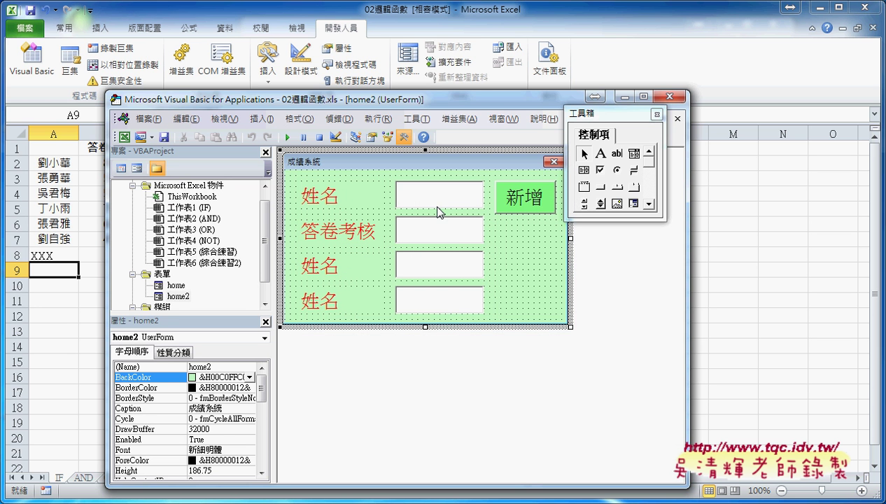
{"action": "double_click", "coordinate": [175, 286]}
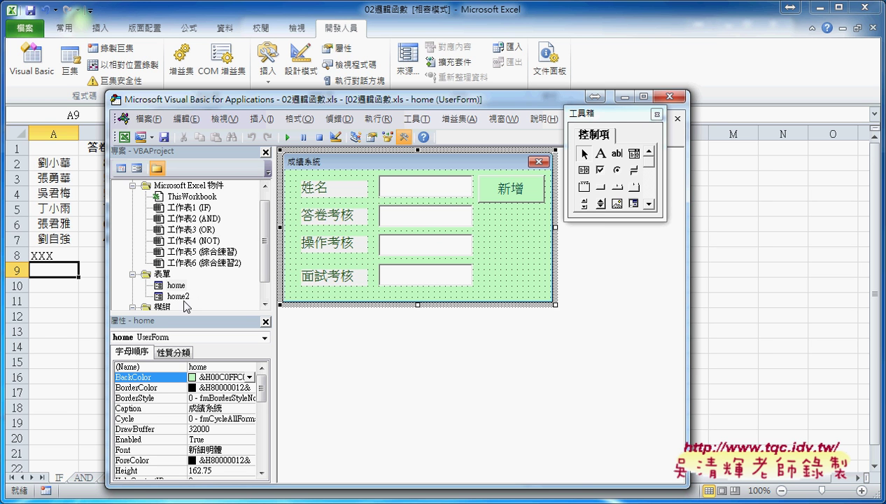
{"action": "double_click", "coordinate": [185, 300]}
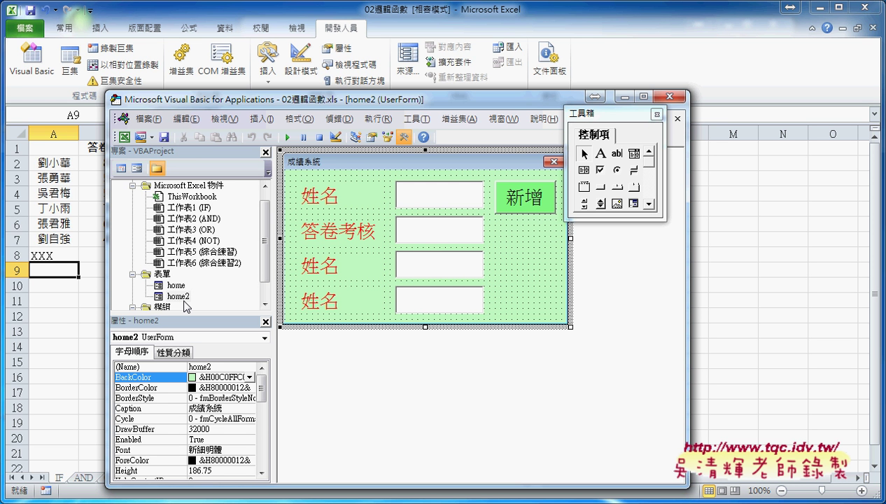
- Bring up the 插入 menu for 工作表3 in the Project Explorer
{"action": "right_click", "coordinate": [197, 233]}
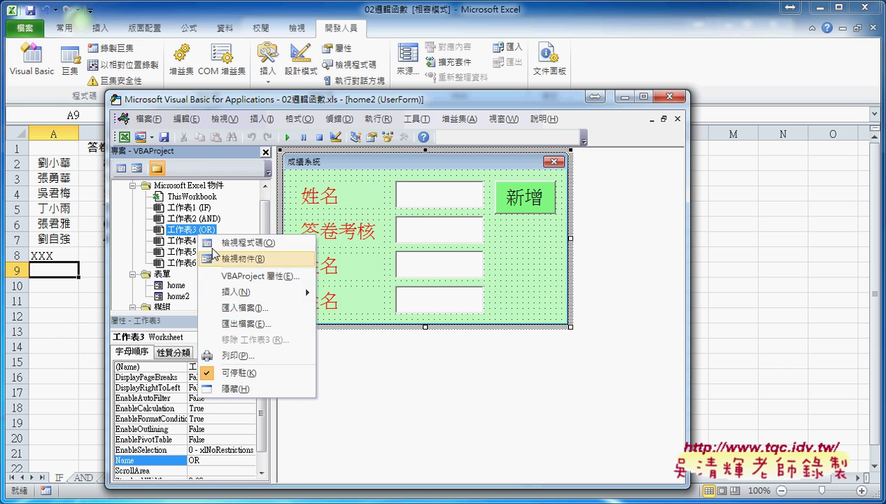
{"action": "mouse_move", "coordinate": [240, 293]}
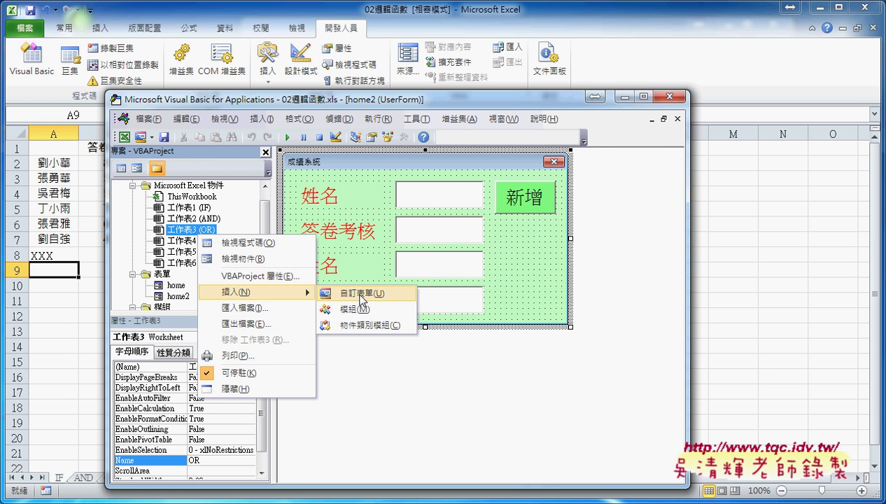